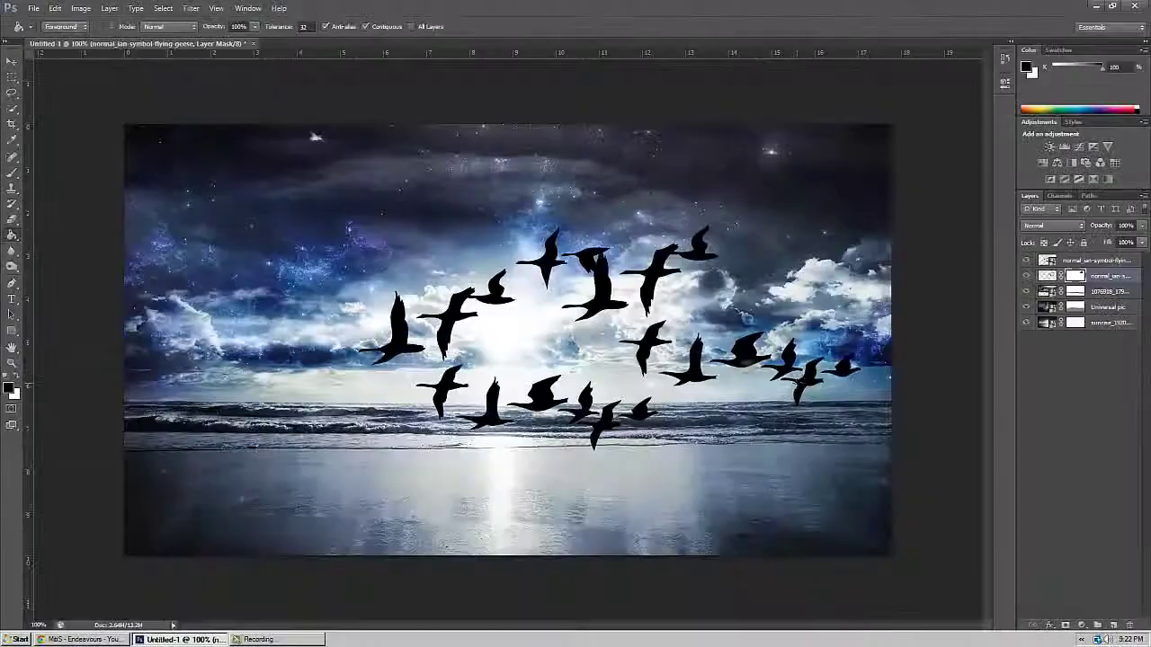
Switch to the Quick Selection tool to paint selections.
key("shift+w")
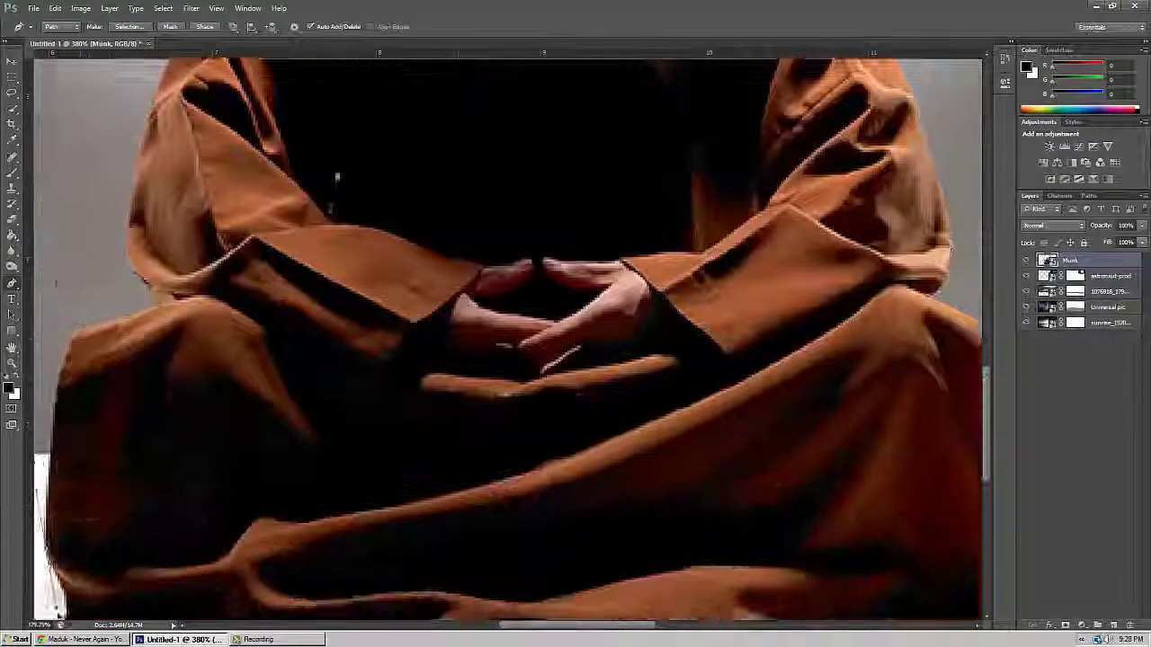
Fit the whole monk photo in view and turn his traced path into a selection.
key("ctrl+0")
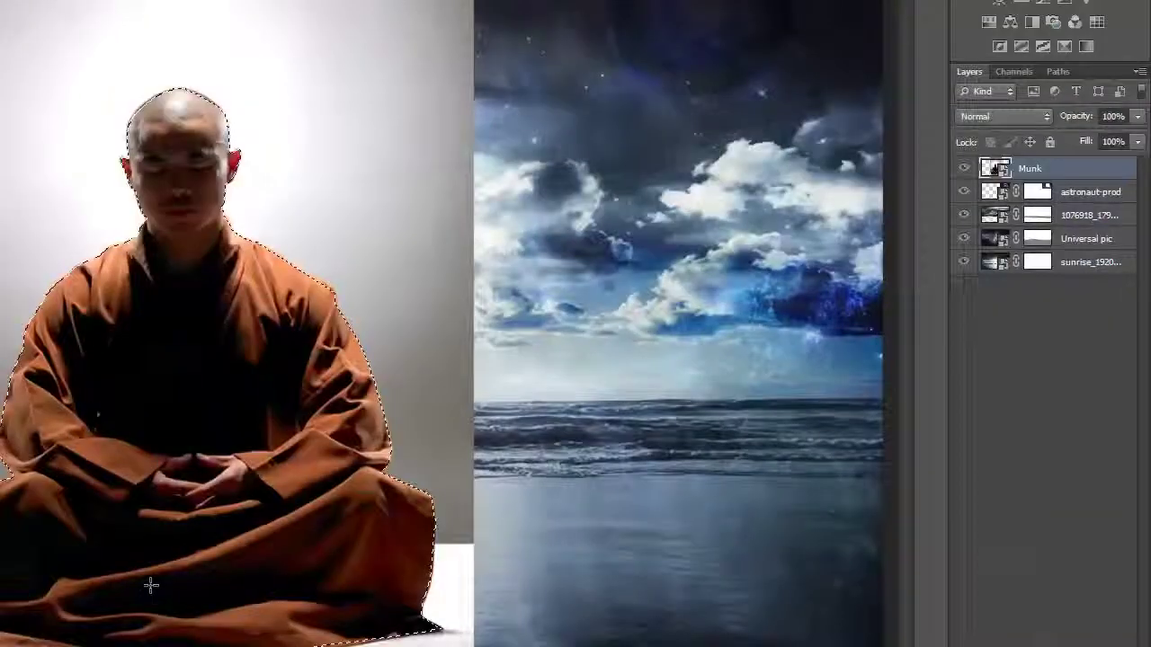
key("ctrl+Return")
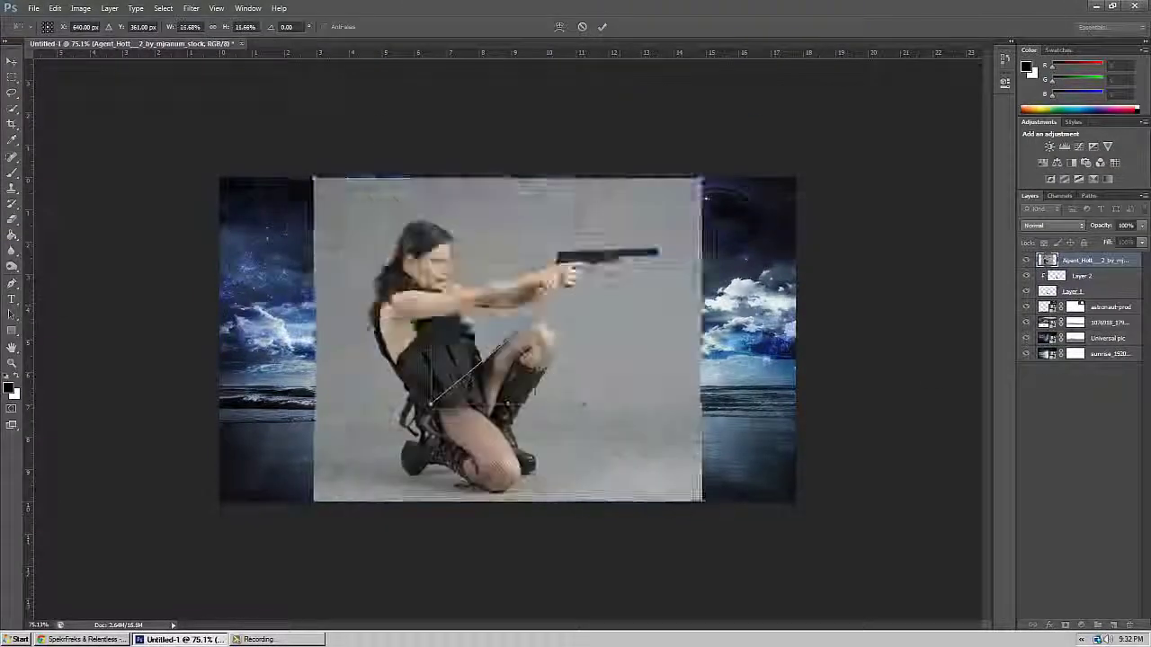
Shrink the placed kneeling gunwoman to a small figure, confirm her placement, and select Layers 1–3.
left_click_drag(701, 501, 315, 391)
key("Return")
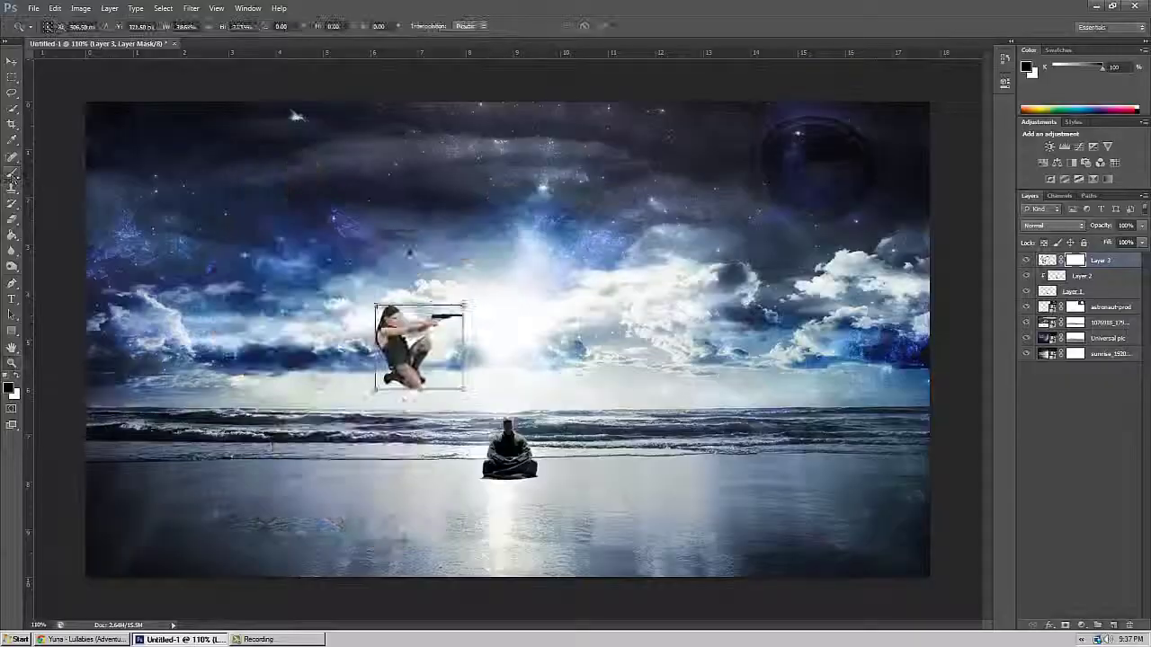
key("Return")
left_click(1071, 291, "shift")
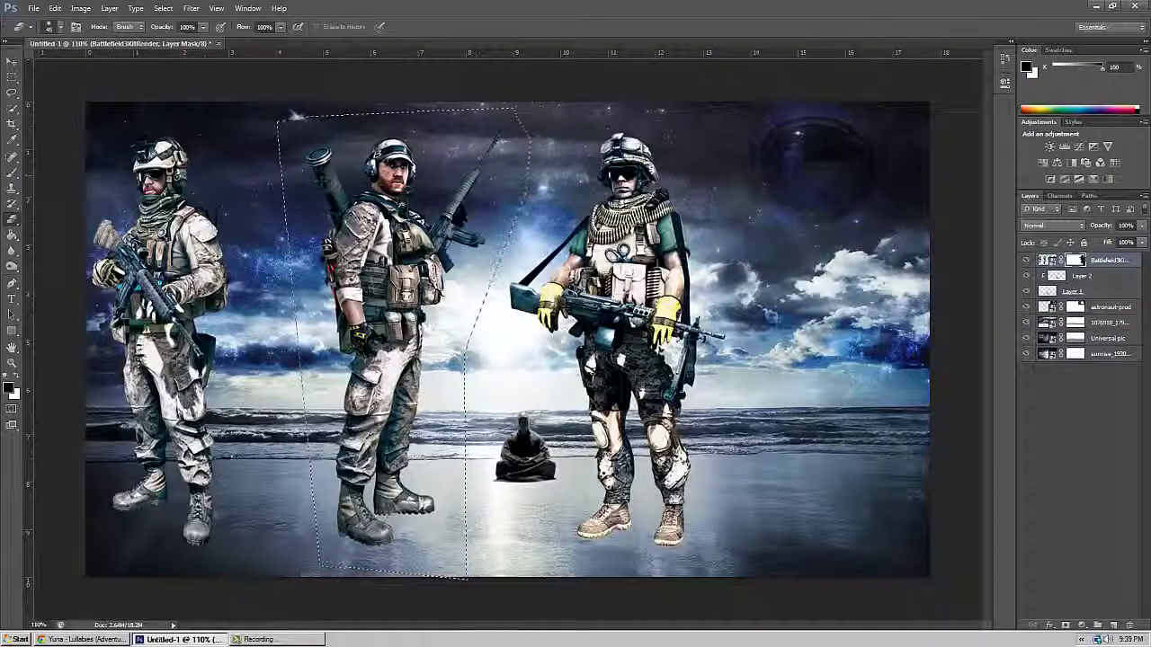
Delete the middle soldier, make a new layer from the soldiers, and scale them to about half size.
left_click(503, 215)
key("Delete")
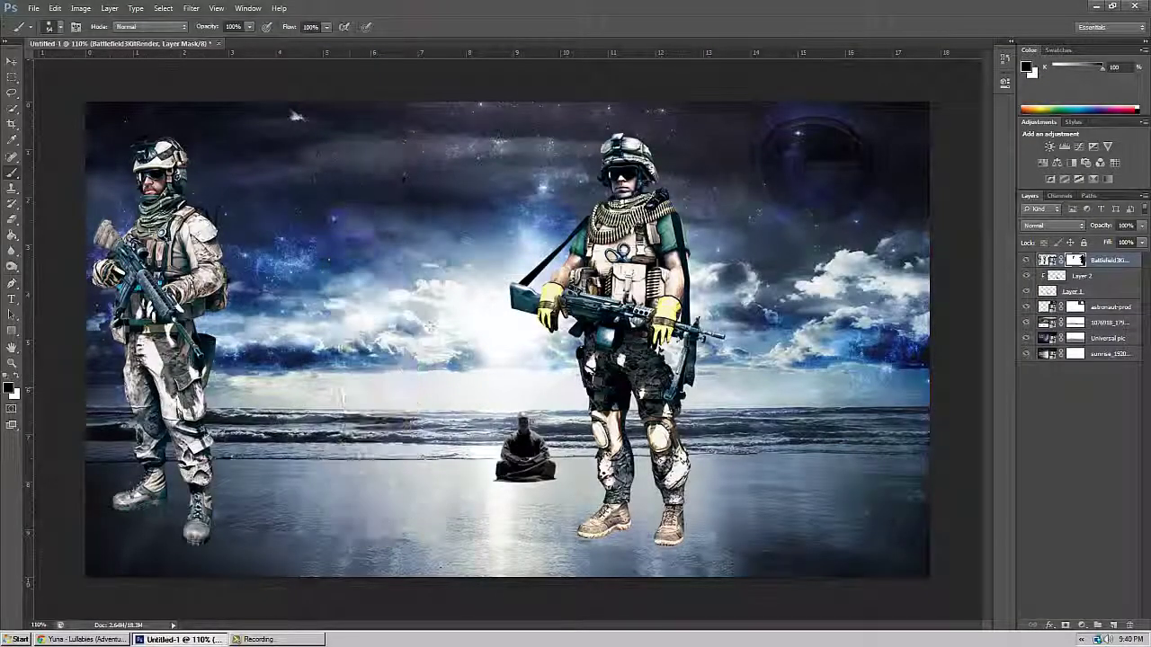
right_click(715, 342)
left_click(737, 432)
right_click(657, 285)
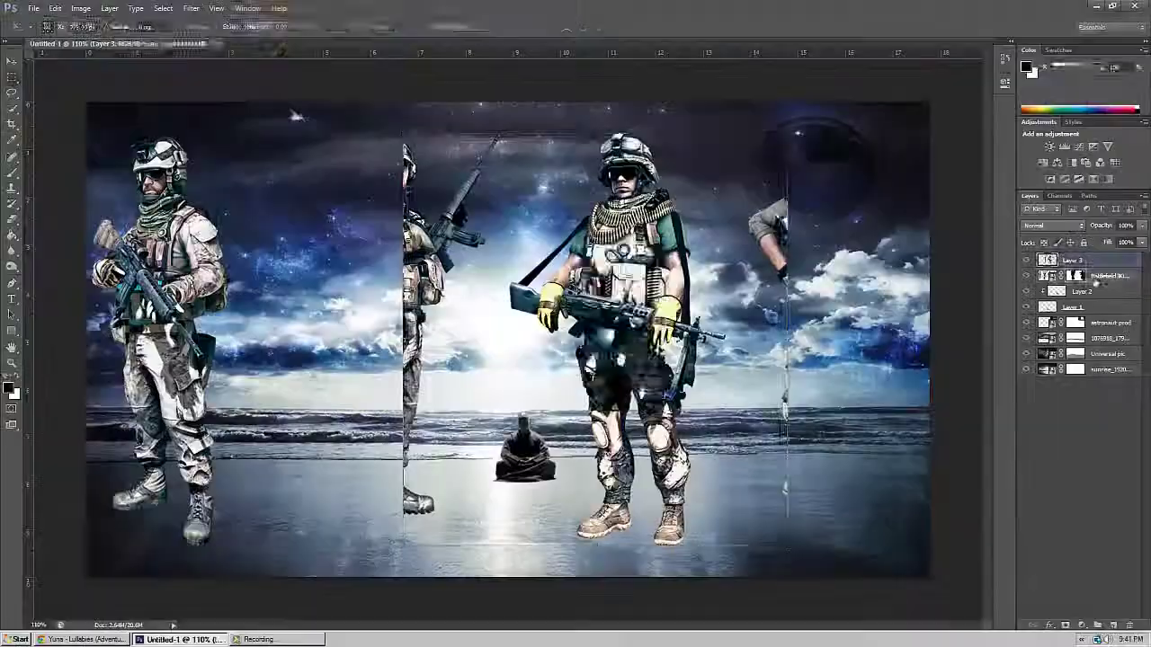
key("ctrl+t")
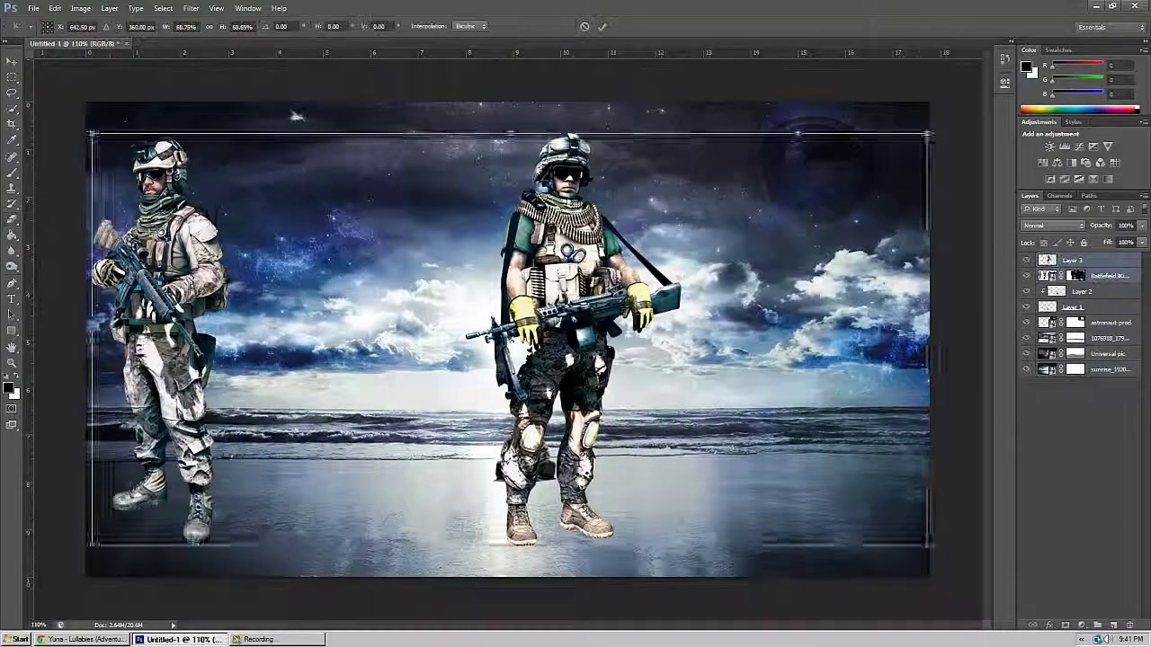
left_click_drag(928, 576, 842, 512)
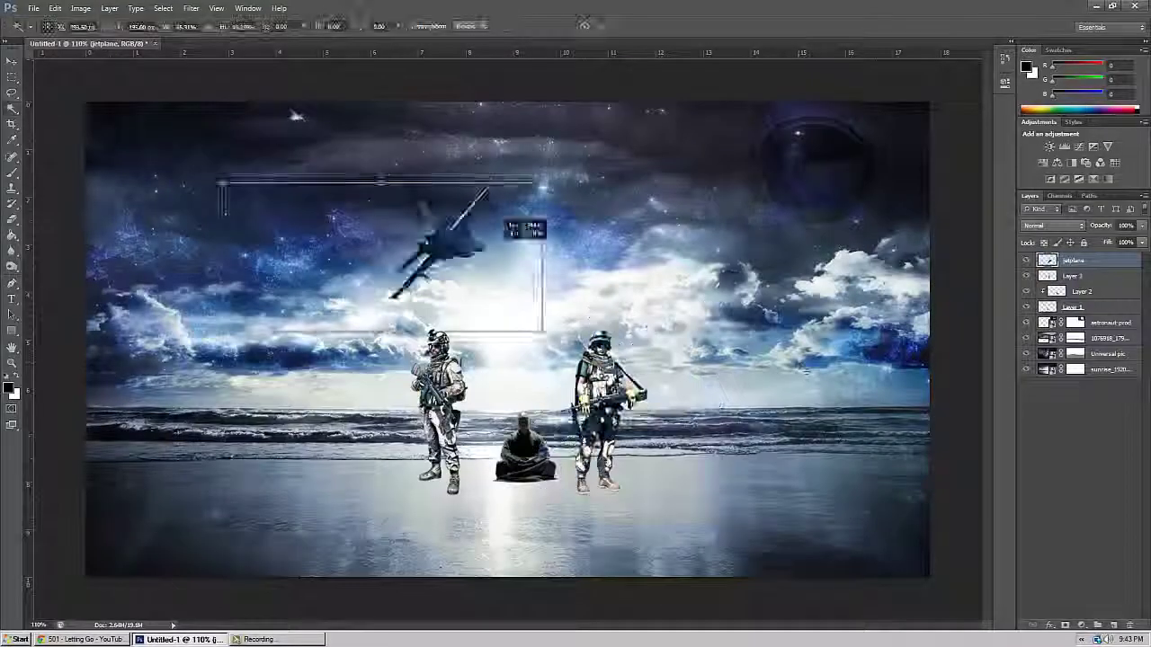
Blend the colour layer over the jet in Overlay mode and pick the Brush tool.
left_click(1052, 224)
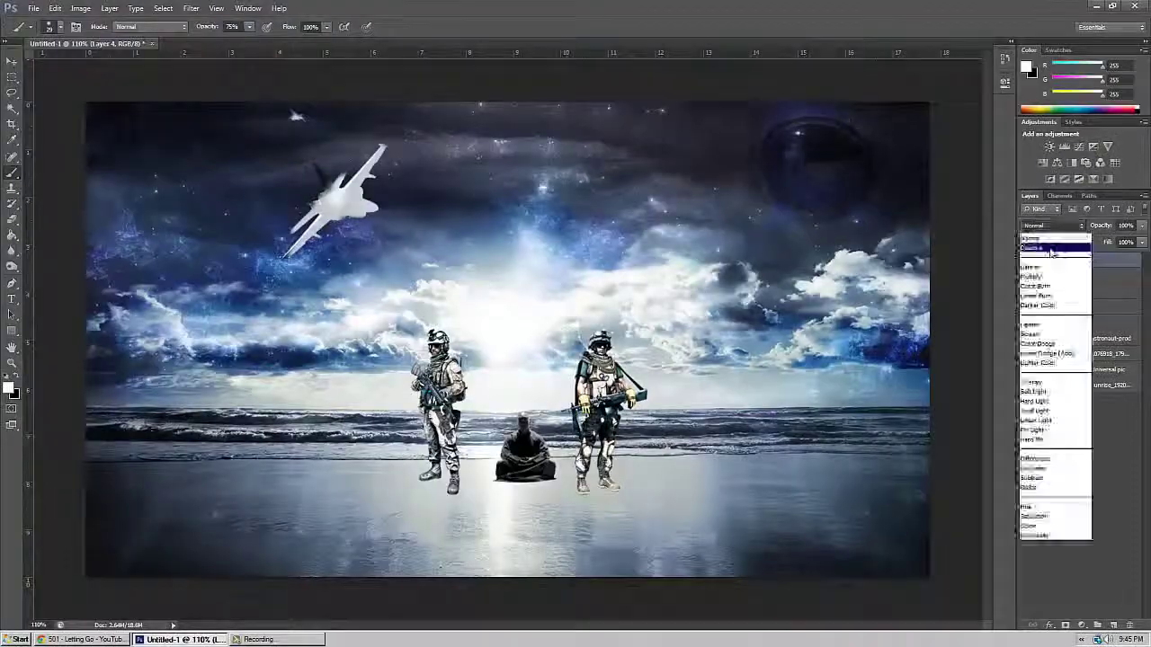
left_click(1052, 409)
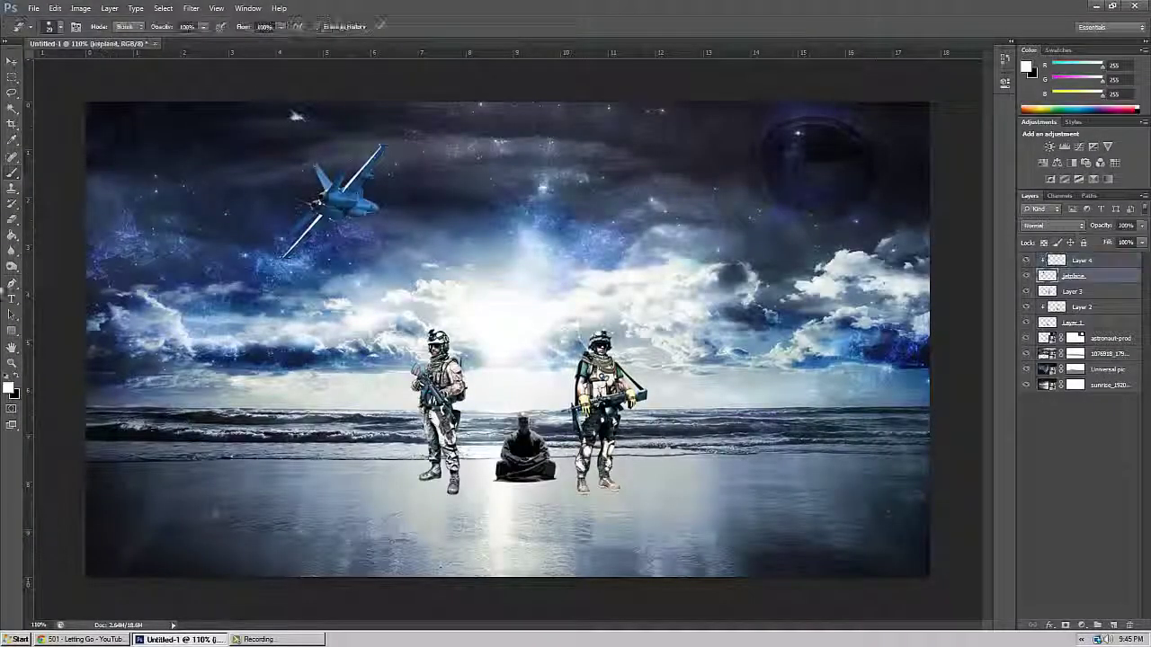
scroll(407, 229, "up", 3)
left_click(50, 26)
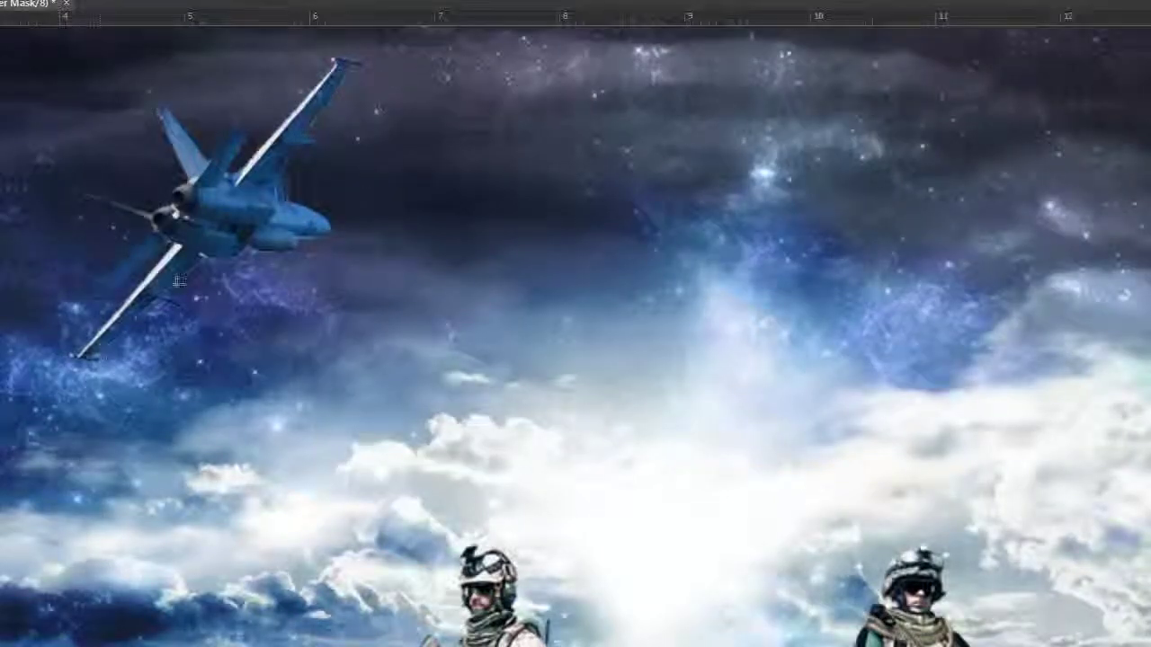
scroll(180, 280, "down", 3)
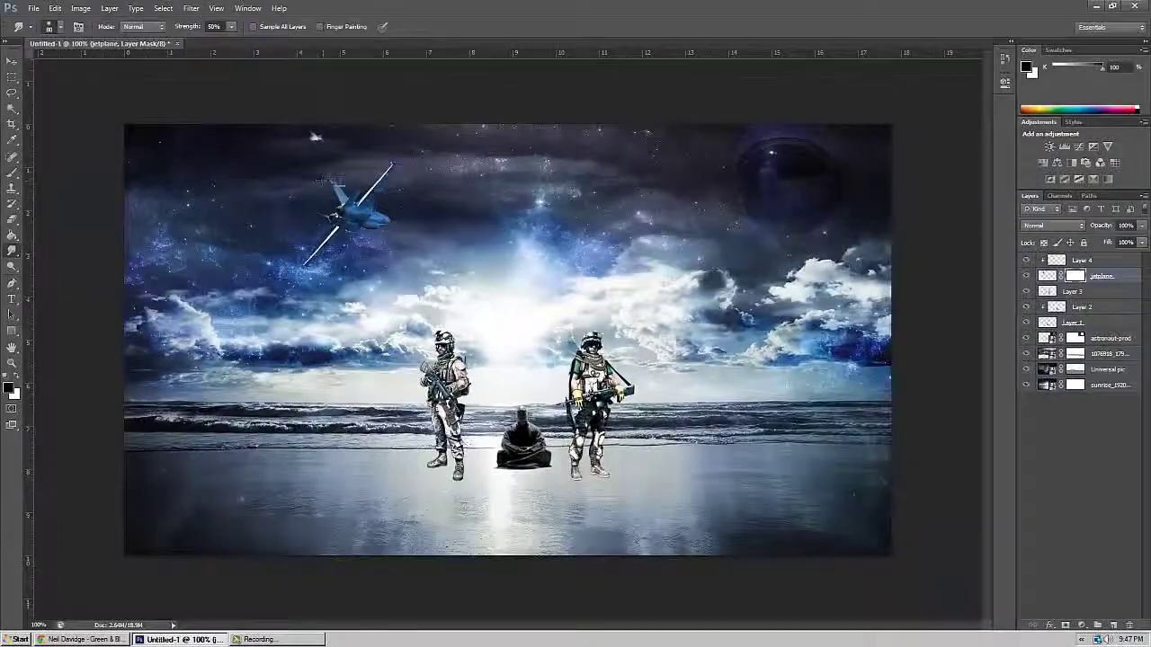
scroll(270, 207, "up", 4)
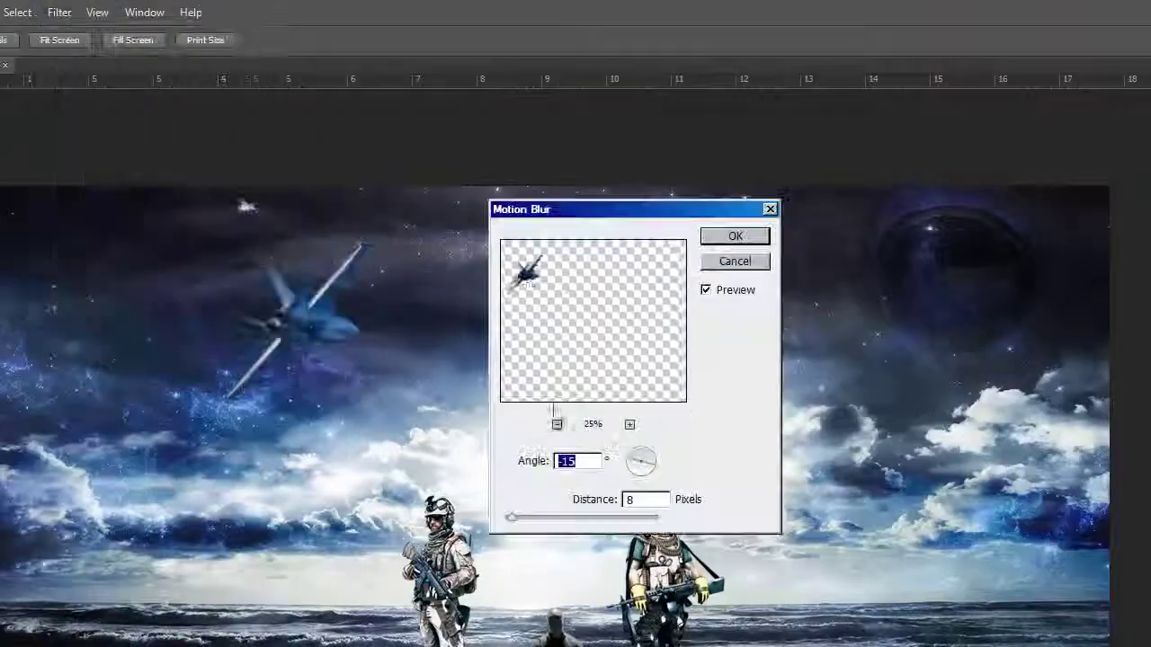
Lengthen the jet's Motion Blur streak and apply it.
left_click_drag(512, 524, 526, 524)
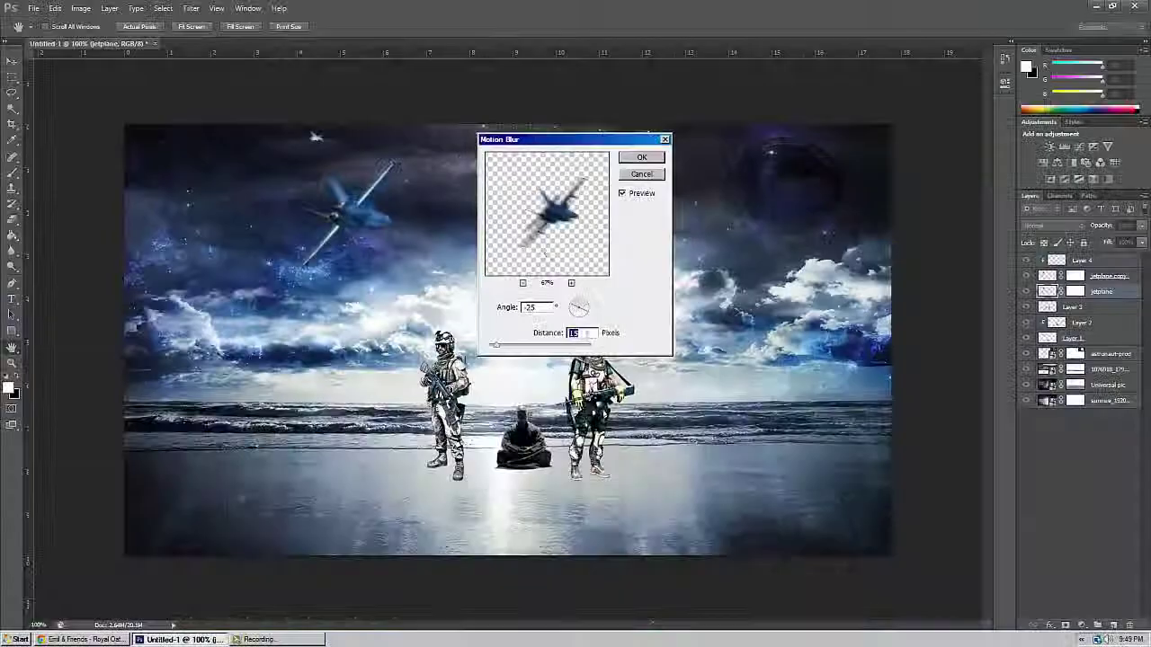
key("Return")
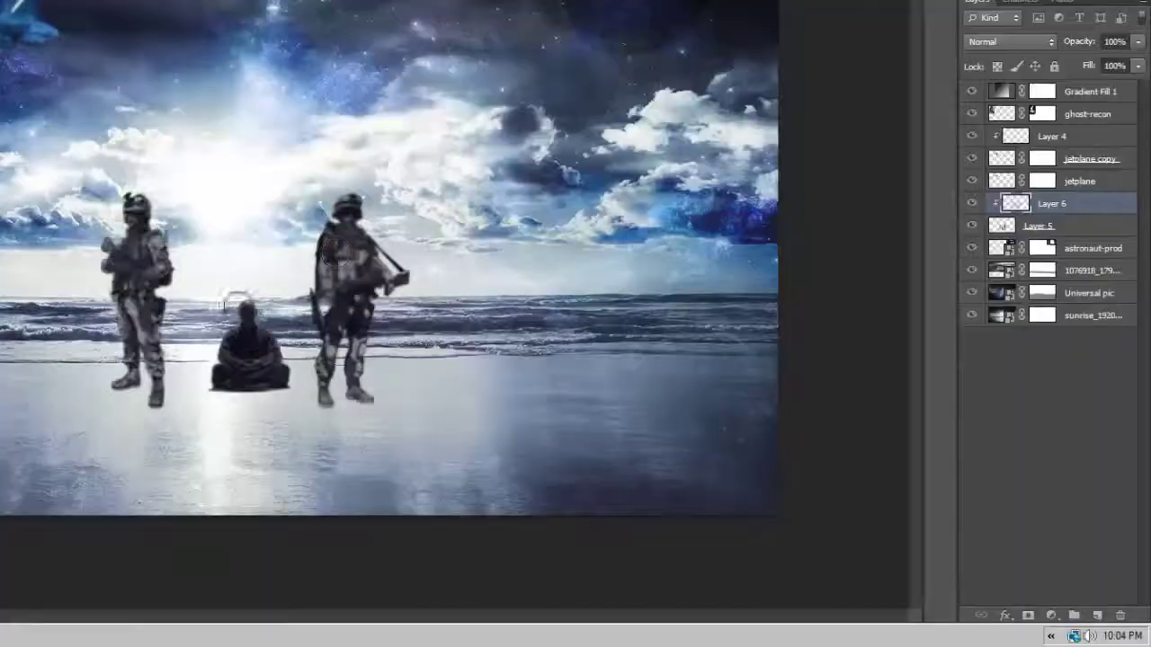
Pick a new paint colour, then duplicate the figures layer and begin Free Transform on the copy.
left_click(11, 388)
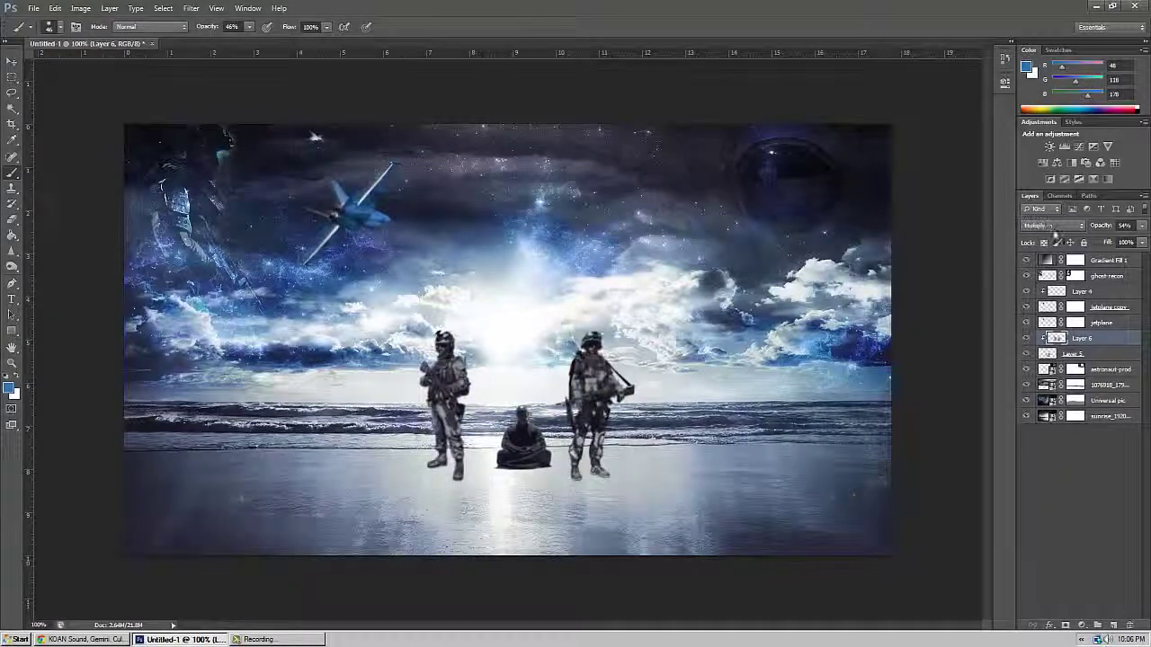
key("ctrl+j")
key("ctrl+t")
Squash the flipped reflection shorter and switch its transform to Warp.
left_click_drag(566, 595, 568, 559)
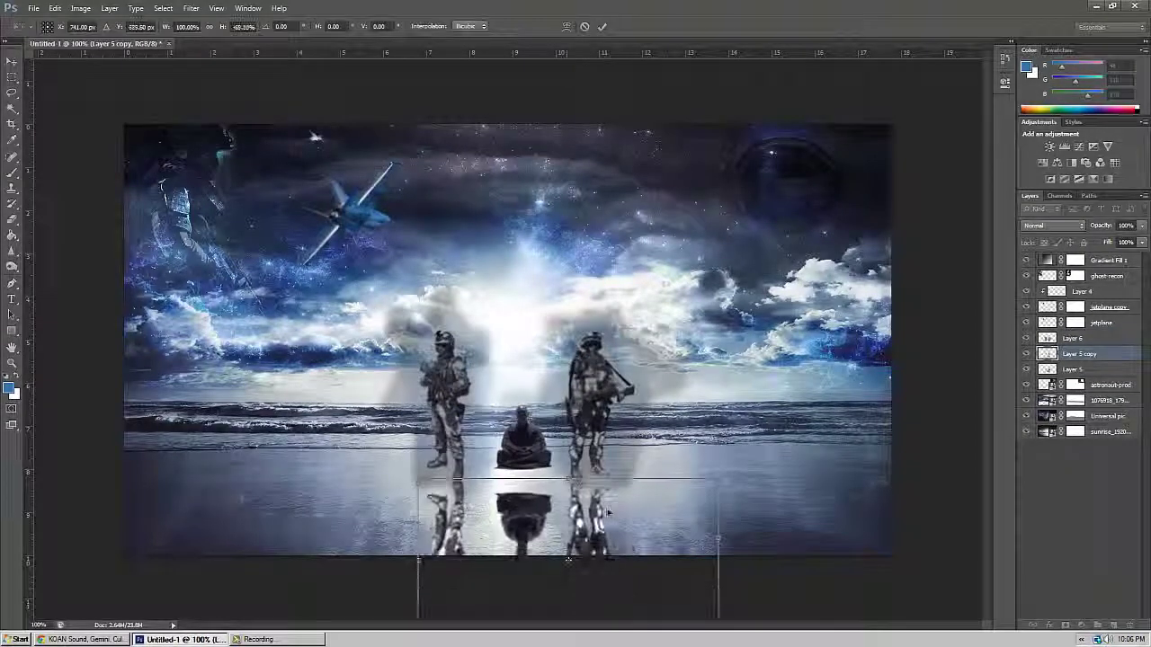
right_click(495, 466)
left_click(517, 386)
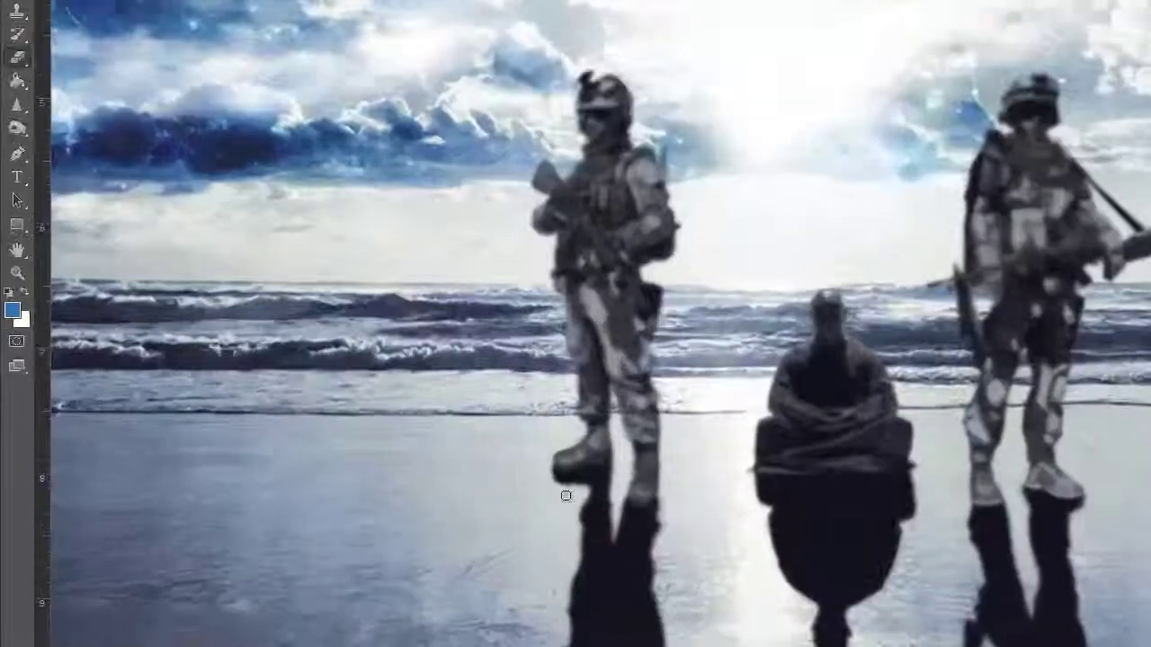
Fit the image in view and apply a Gaussian Blur to the reflection layer.
key("ctrl+minus")
left_click(191, 8)
left_click(234, 181)
key("Return")
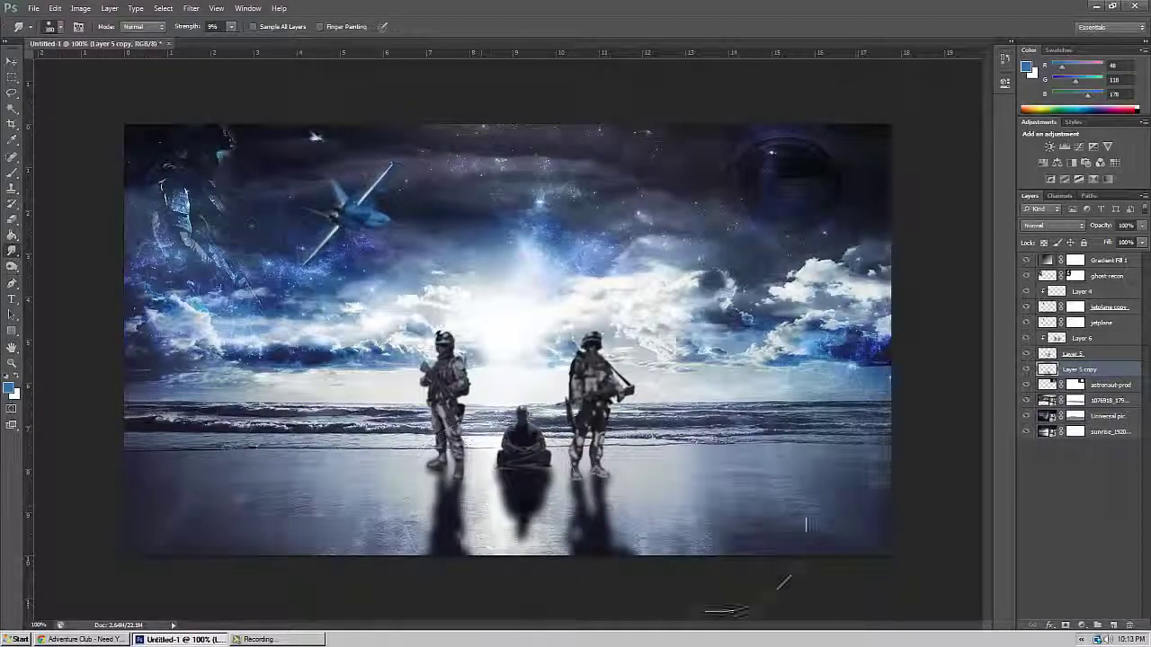
Stretch the reflection further down the sand, then switch to the Eraser, cancelling a repeat blur.
key("ctrl+t")
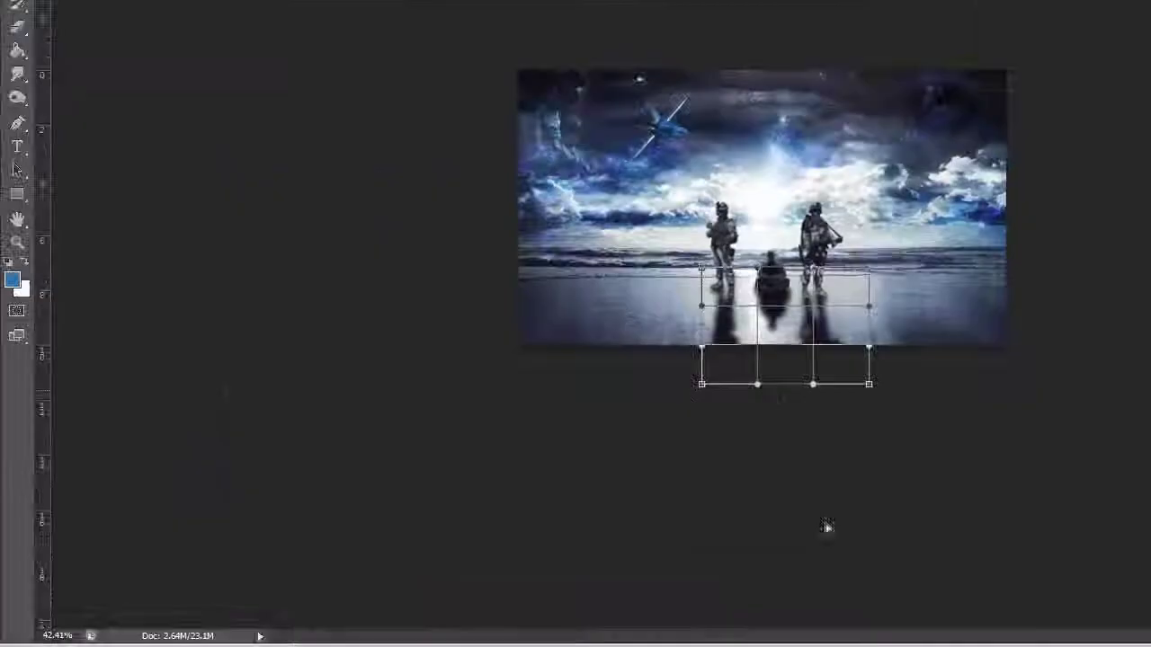
left_click_drag(784, 386, 790, 507)
key("Return")
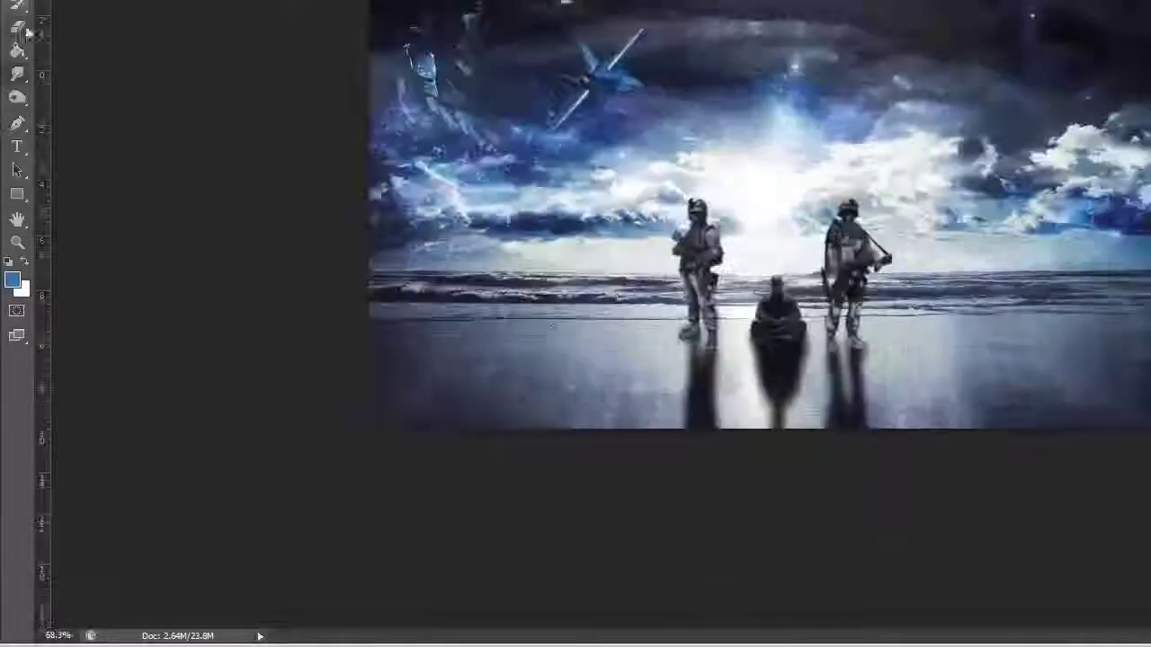
key("e")
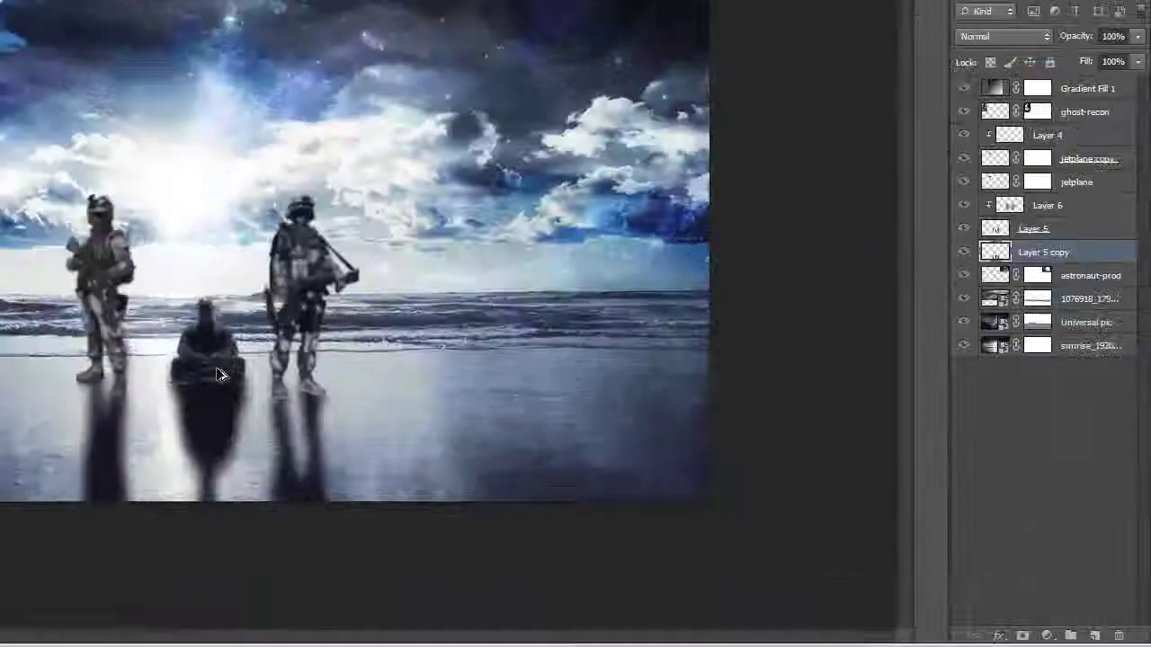
key("ctrl+alt+f")
key("Escape")
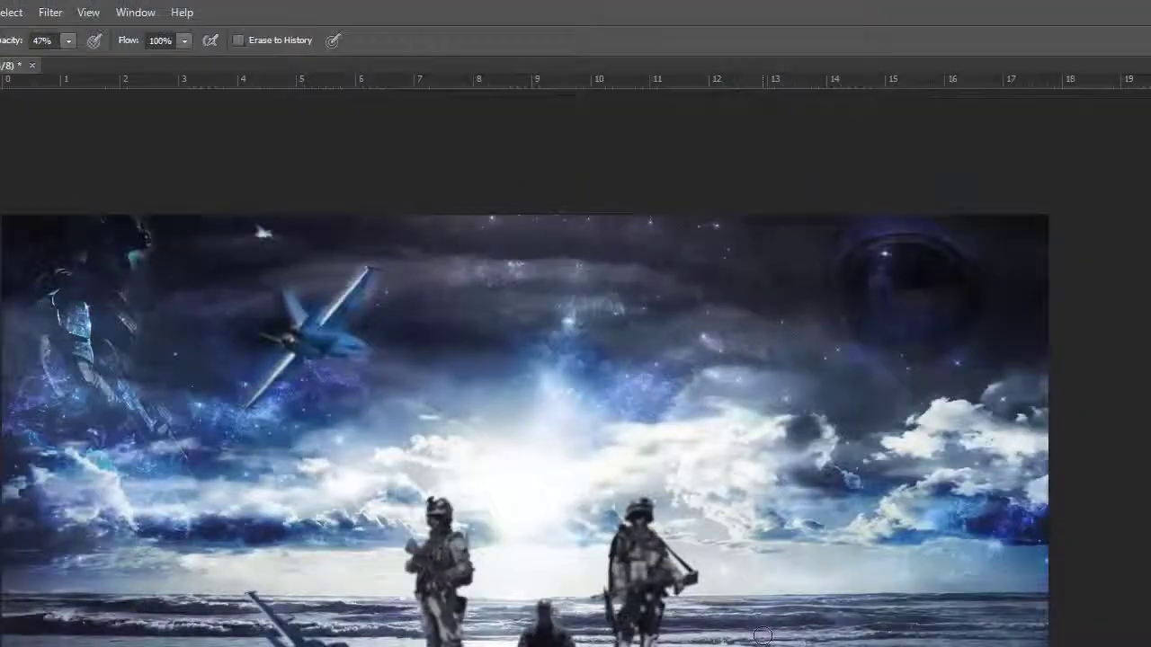
Darken the jet copy to near black with Hue/Saturation.
left_click(51, 12)
key("Escape")
key("ctrl+u")
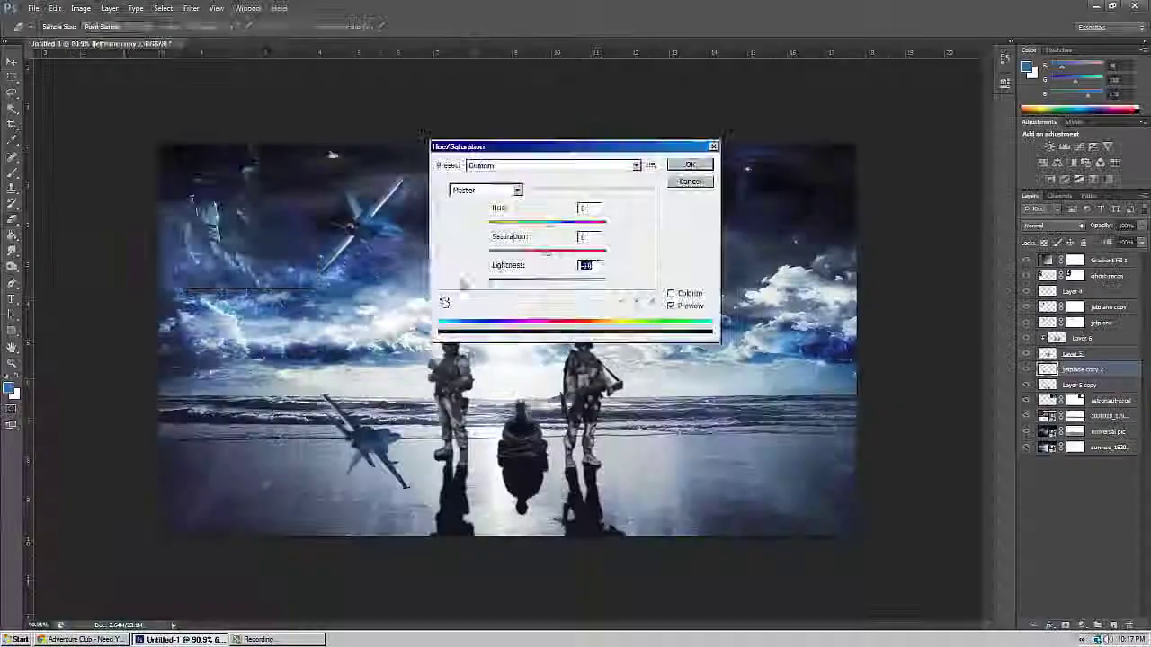
key("Escape")
Rotate the dark jet copy onto the sand as a reflection and Gaussian Blur it.
key("ctrl+t")
left_click_drag(287, 496, 329, 243)
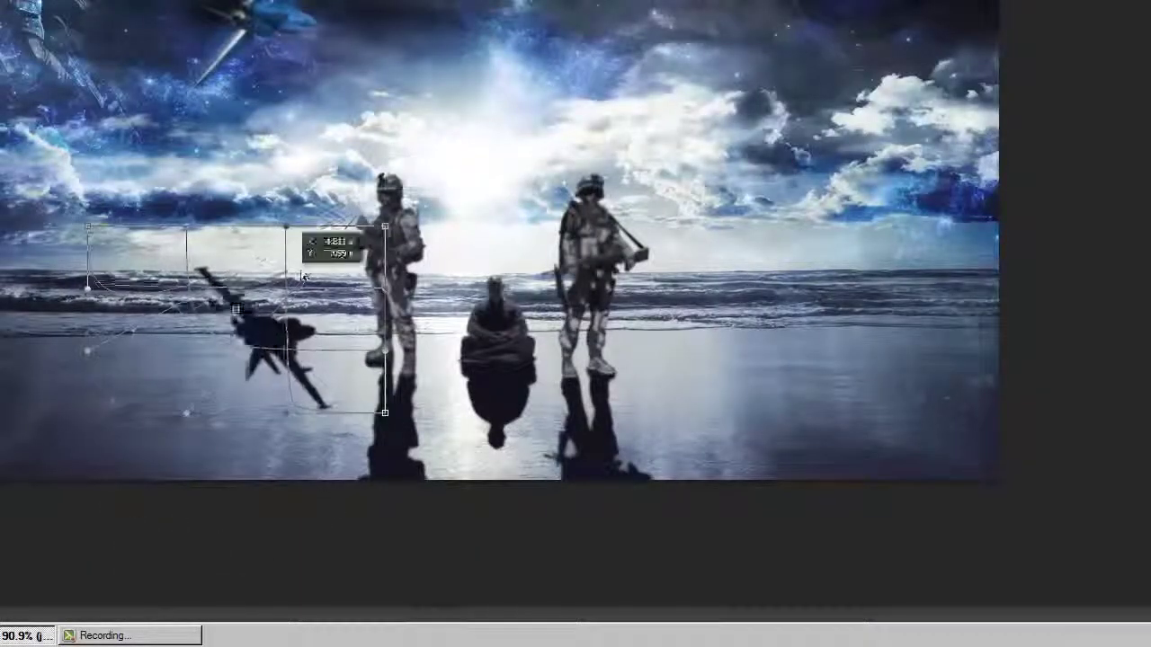
key("Return")
key("ctrl+alt+f")
key("Return")
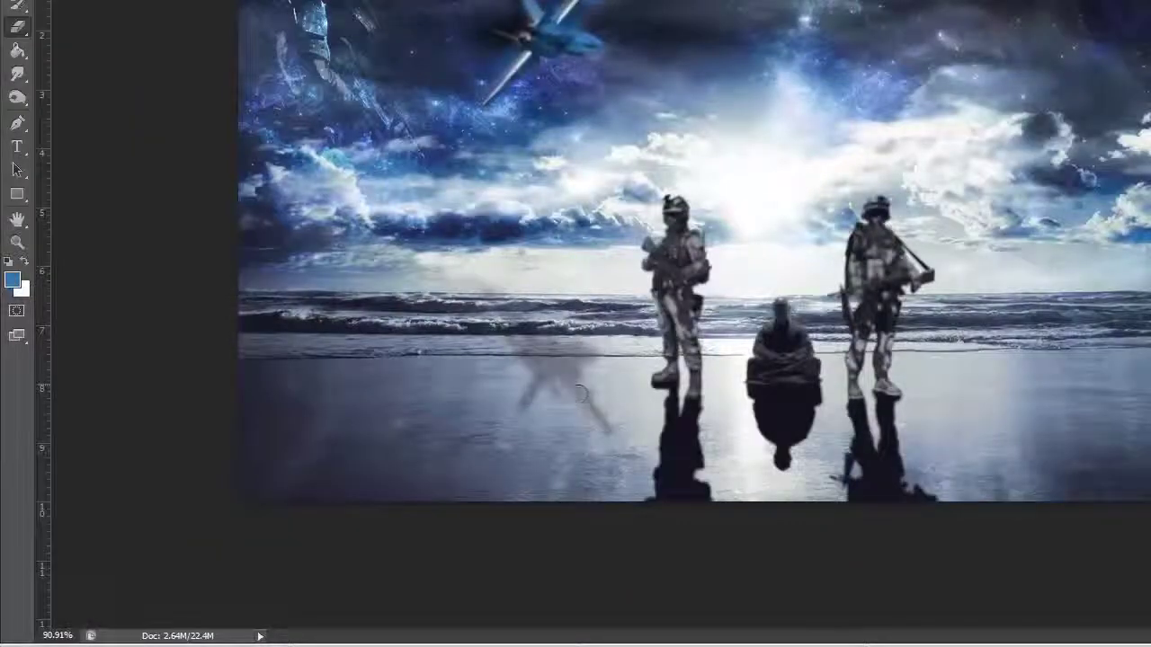